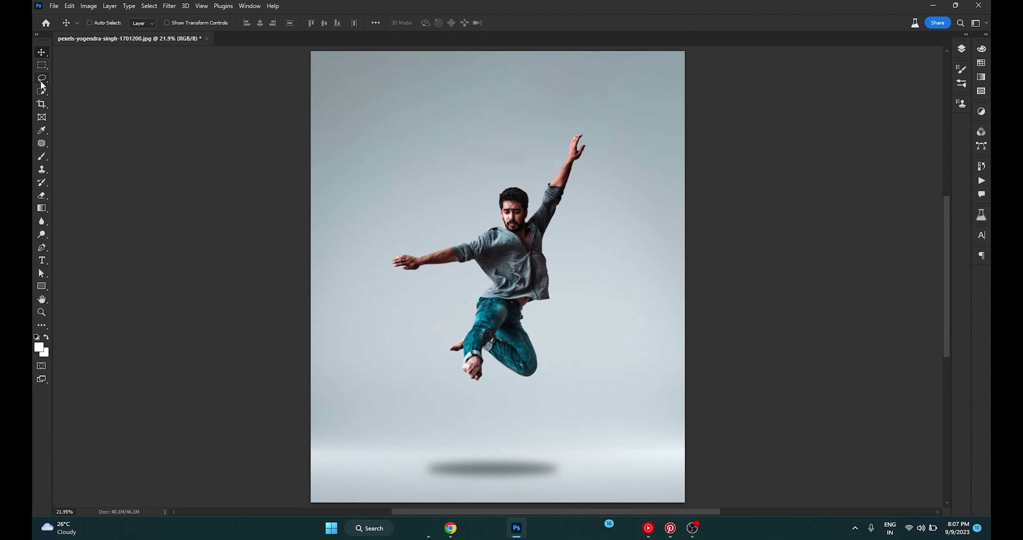
Step: Select the jumping man by boxing him with the Object Selection Tool
click(42, 92)
right_click(43, 97)
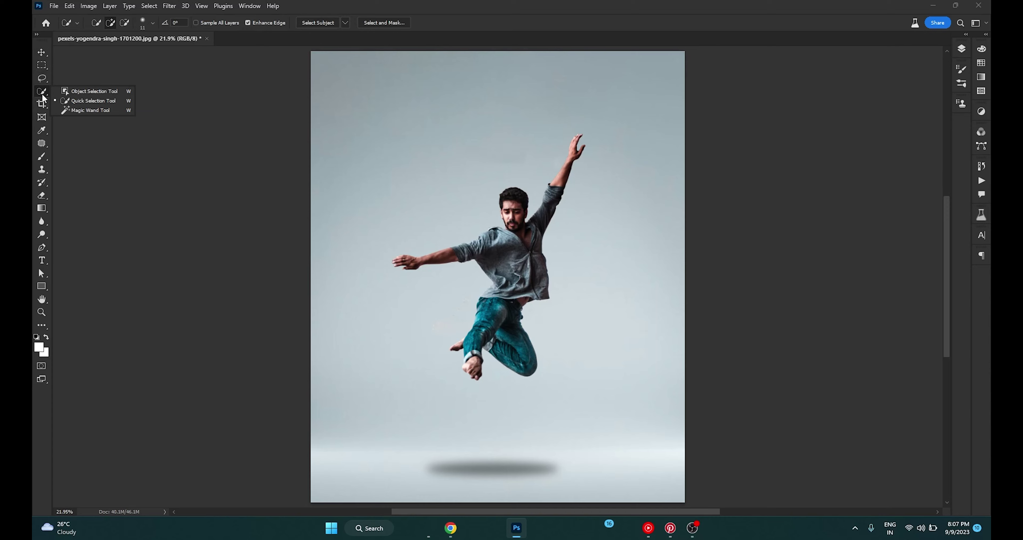
click(79, 92)
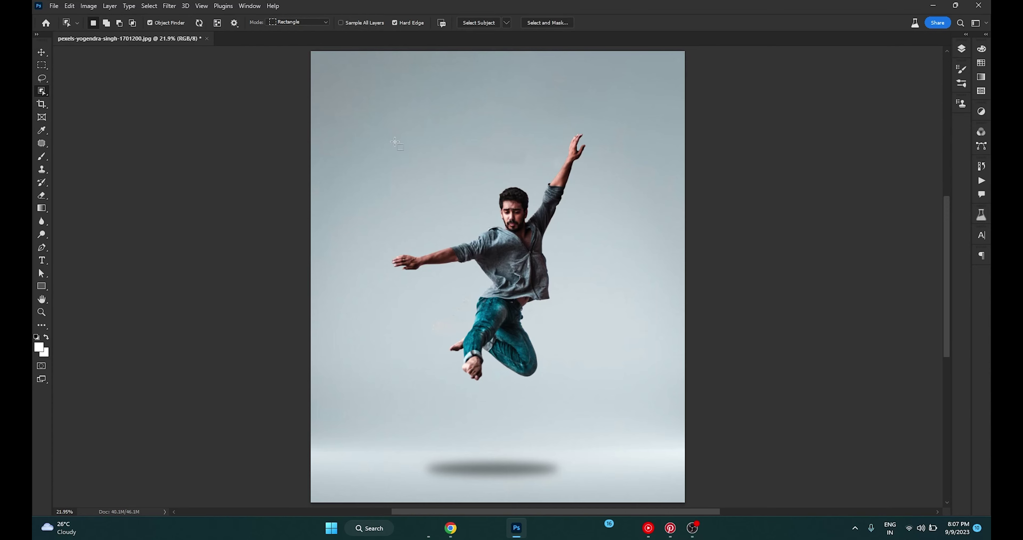
drag(387, 127, 596, 399)
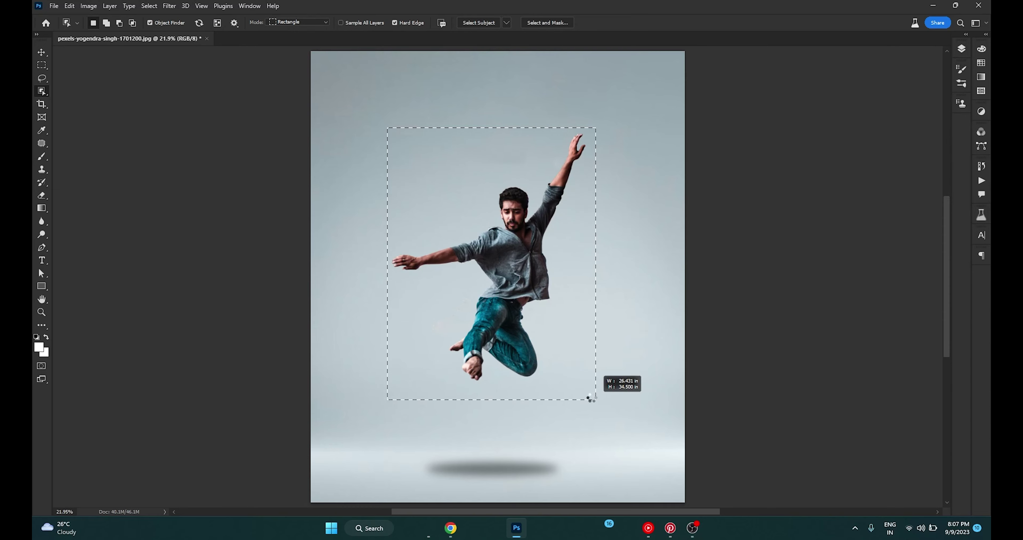
drag(590, 396, 591, 397)
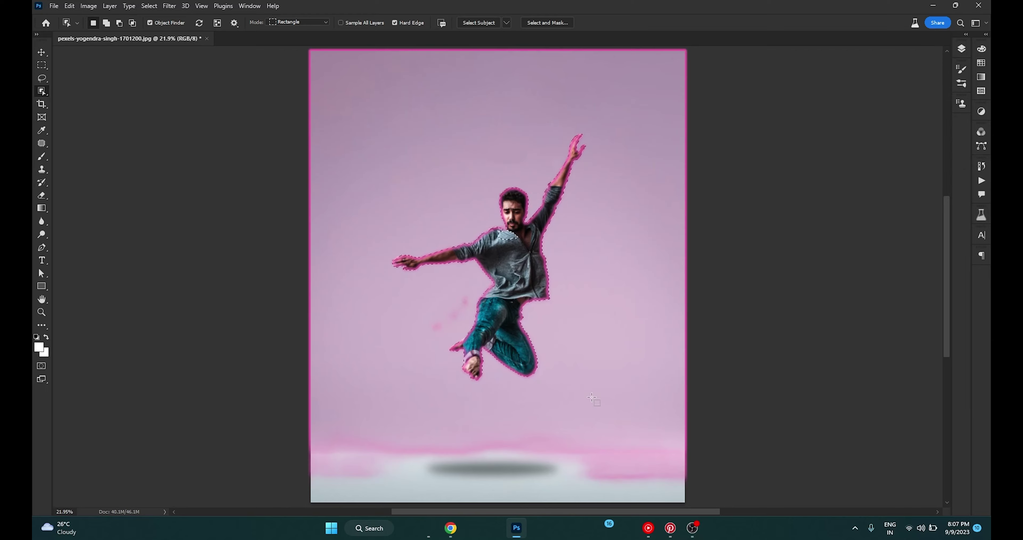
Step: Add the missed shoulder area near the neck with the Quick Selection Tool
right_click(41, 91)
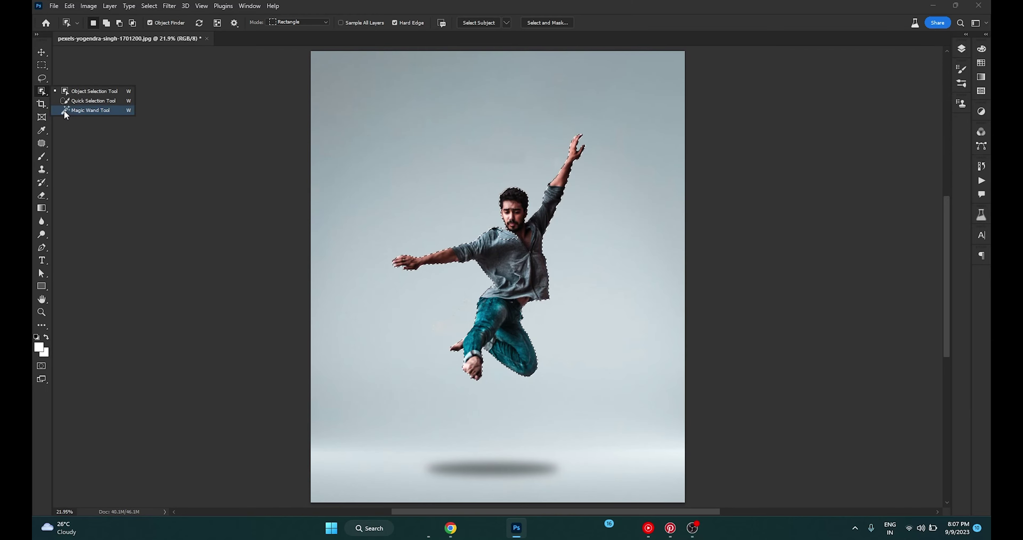
click(67, 101)
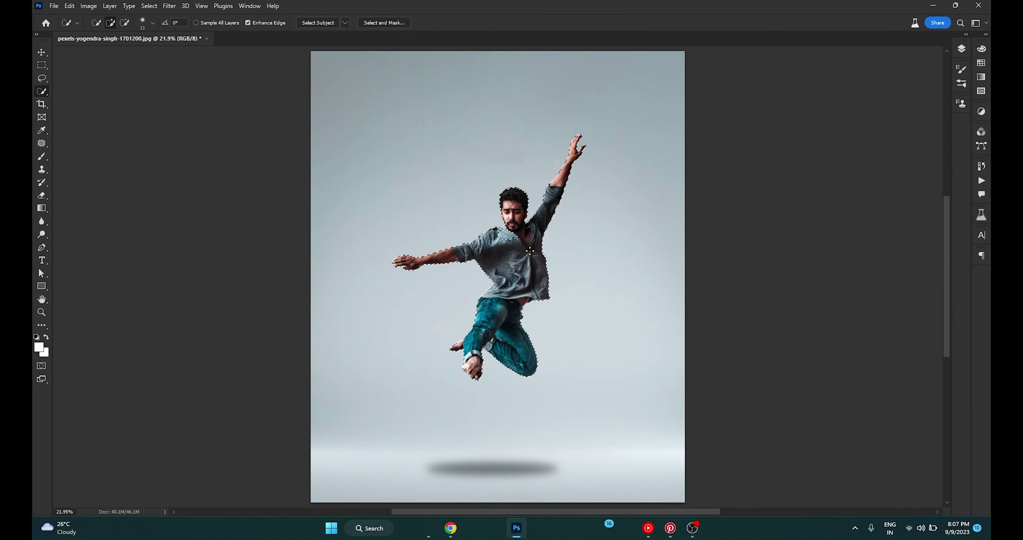
key(z)
drag(515, 216, 591, 287)
key(w)
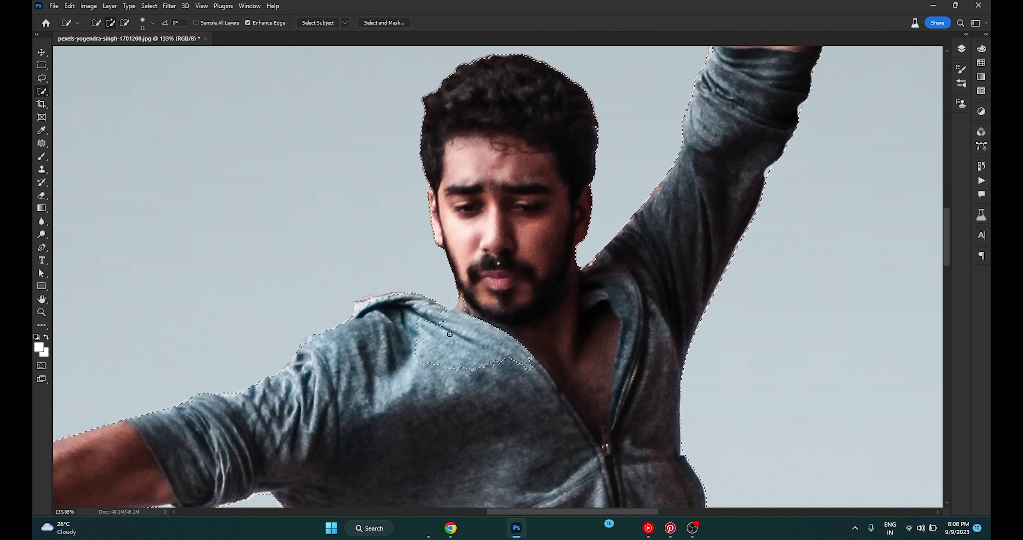
drag(444, 333, 489, 349)
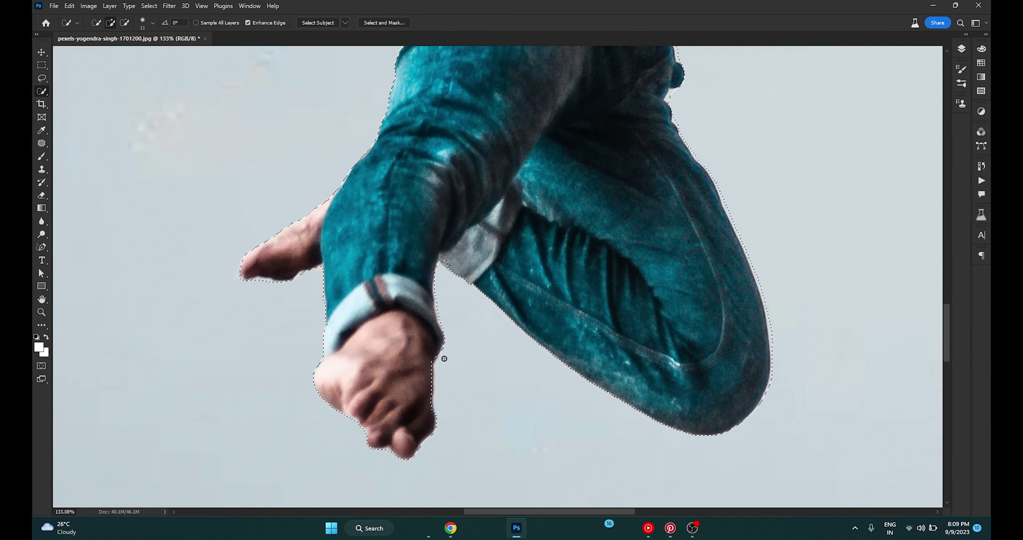
drag(724, 344, 538, 344)
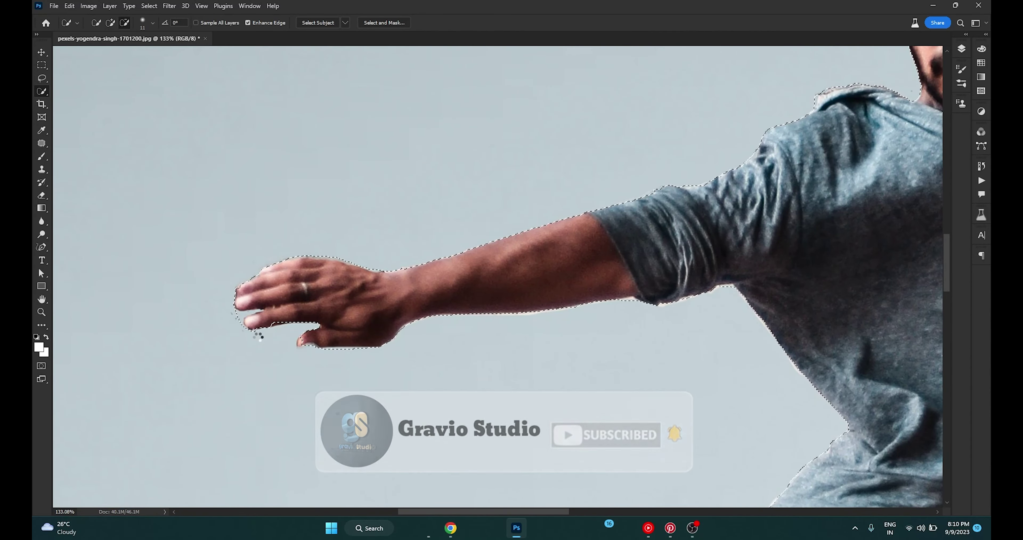
scroll(349, 353, up, 3)
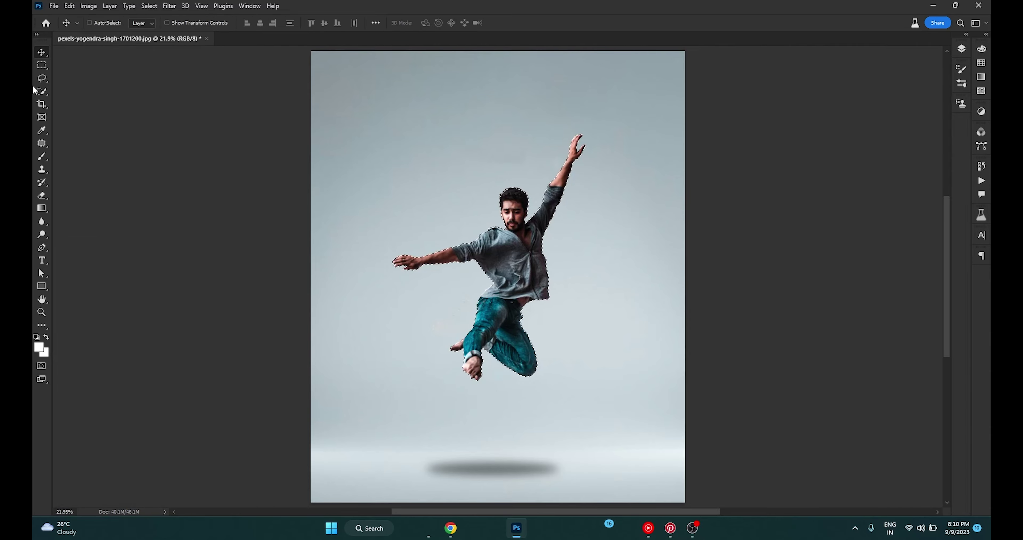
Step: Expand the selection outward around the dancer
click(43, 91)
right_click(518, 248)
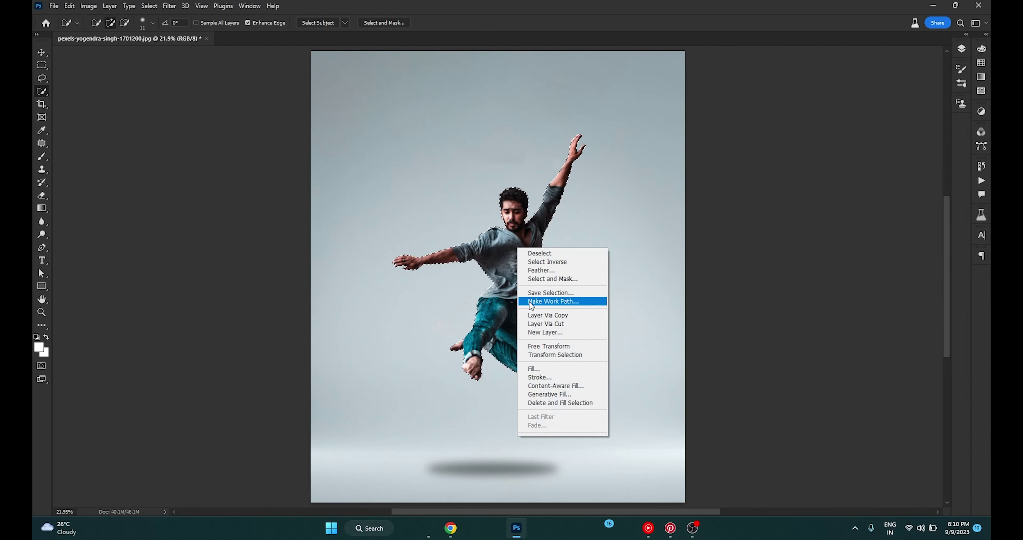
click(169, 6)
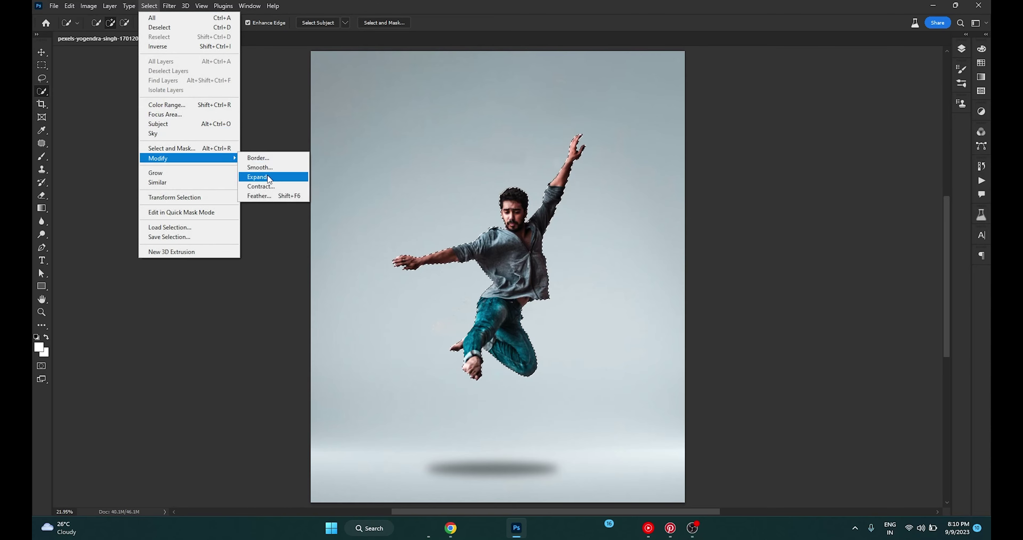
click(268, 176)
key(Return)
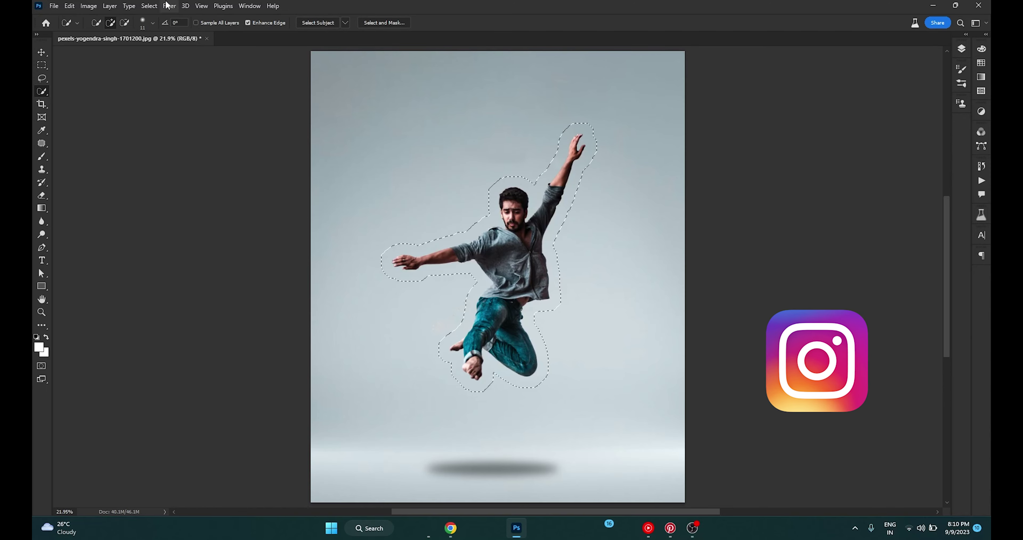
Step: Skip feathering and smooth the selection with a 200-pixel sample radius
click(156, 8)
mouse_move(188, 159)
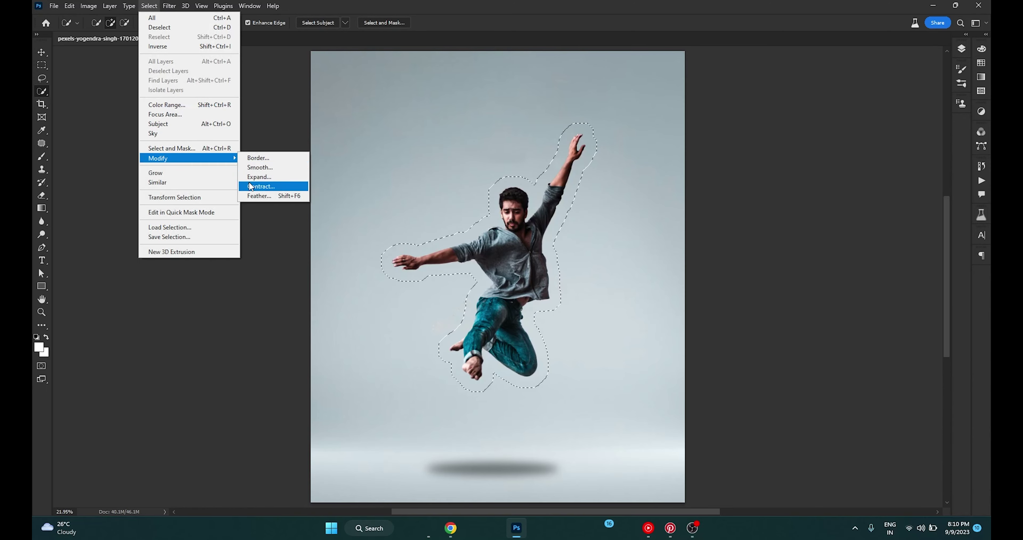
click(255, 195)
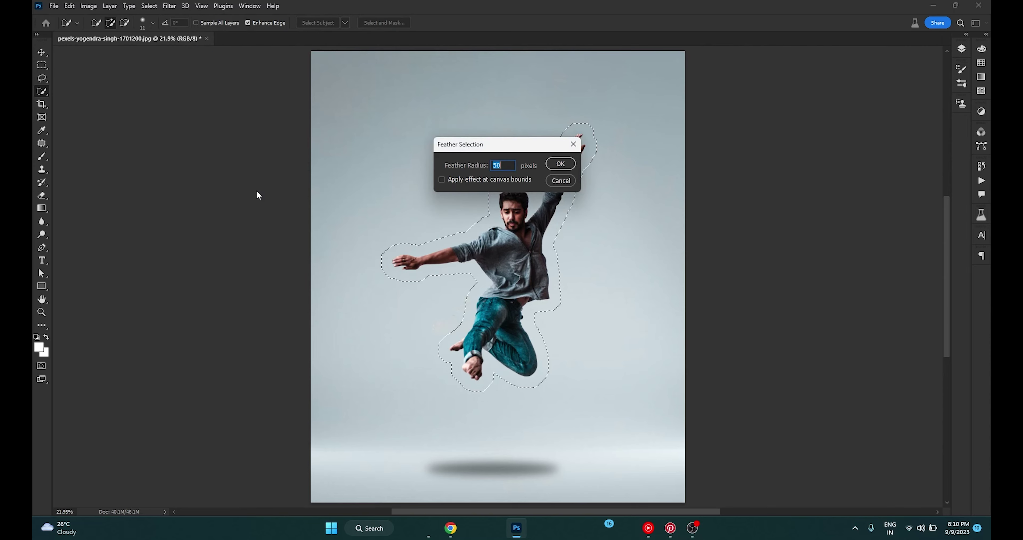
click(563, 180)
click(149, 5)
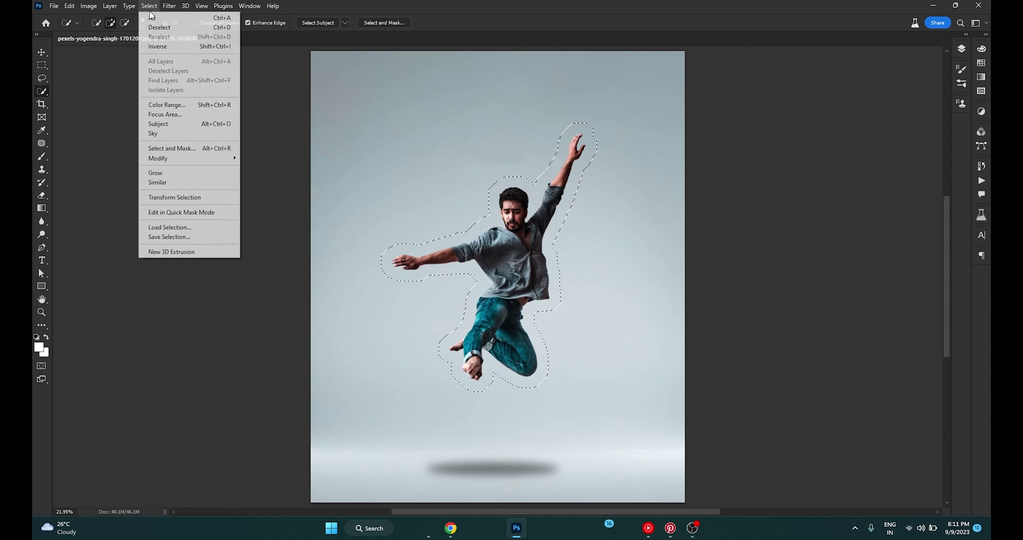
click(255, 167)
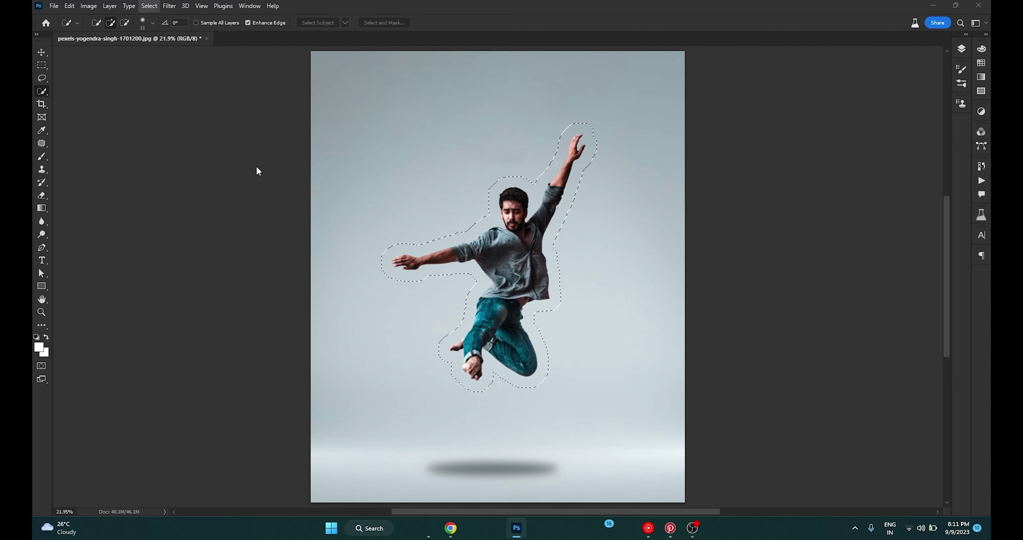
text(200)
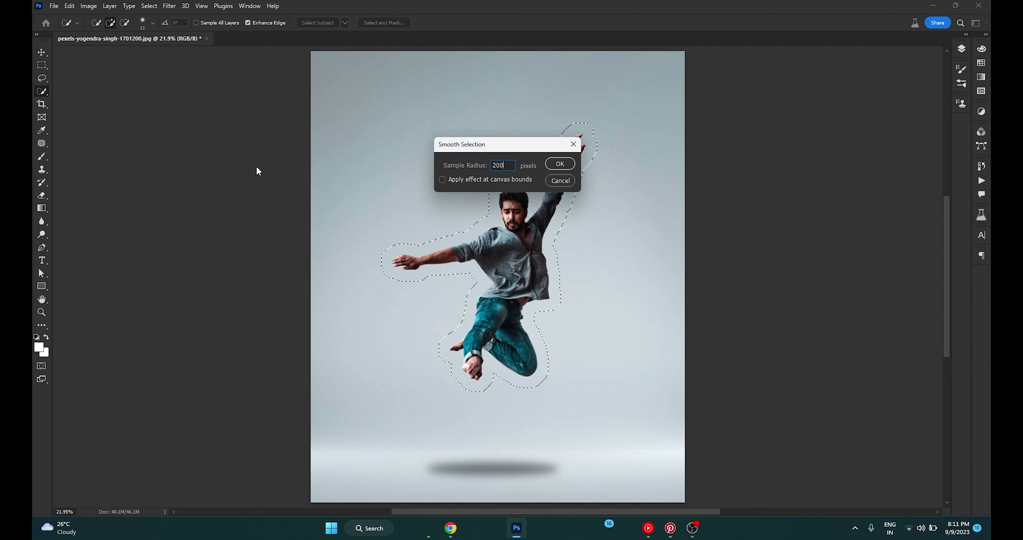
key(Return)
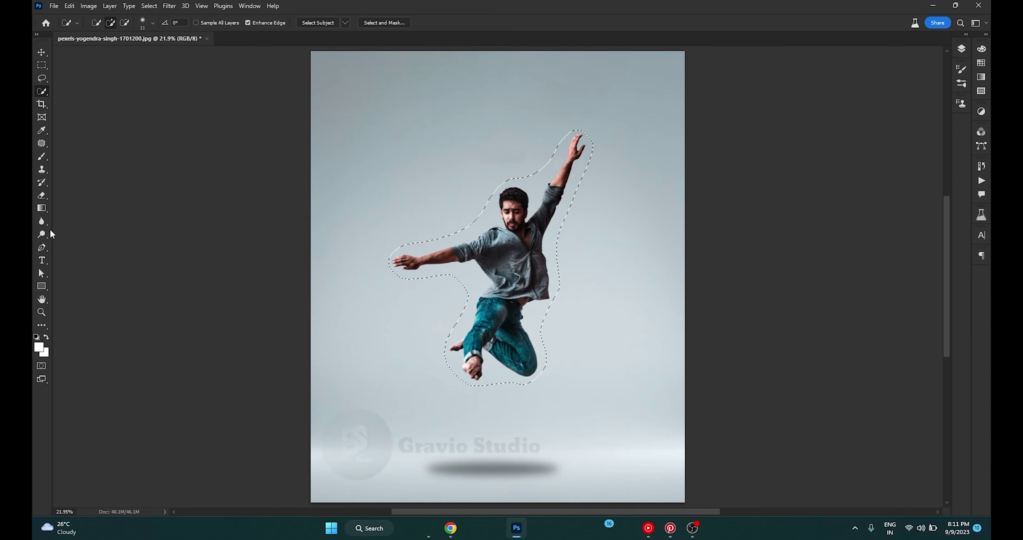
Step: Convert the loose selection into a work path with 10.0 tolerance
right_click(483, 239)
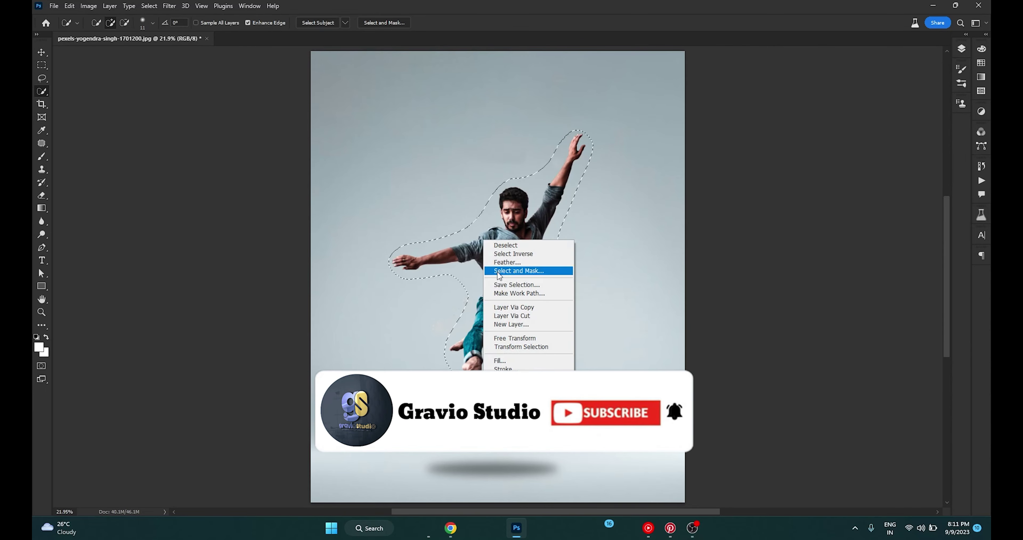
click(507, 293)
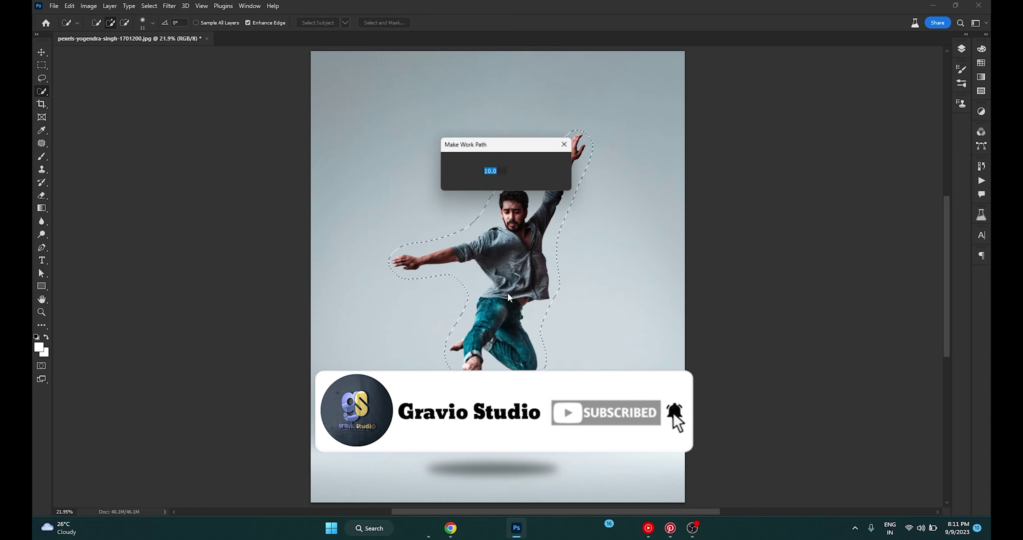
click(554, 165)
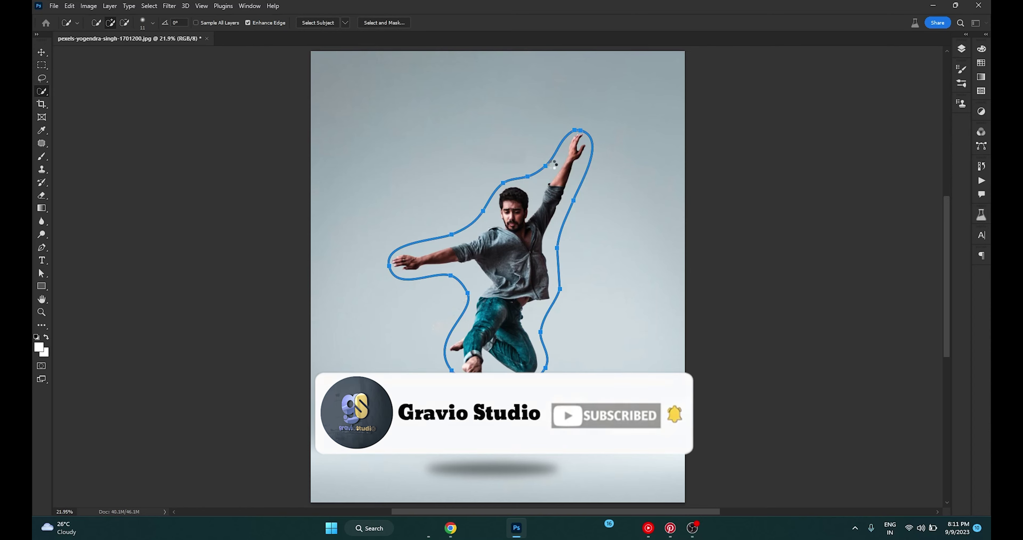
click(42, 261)
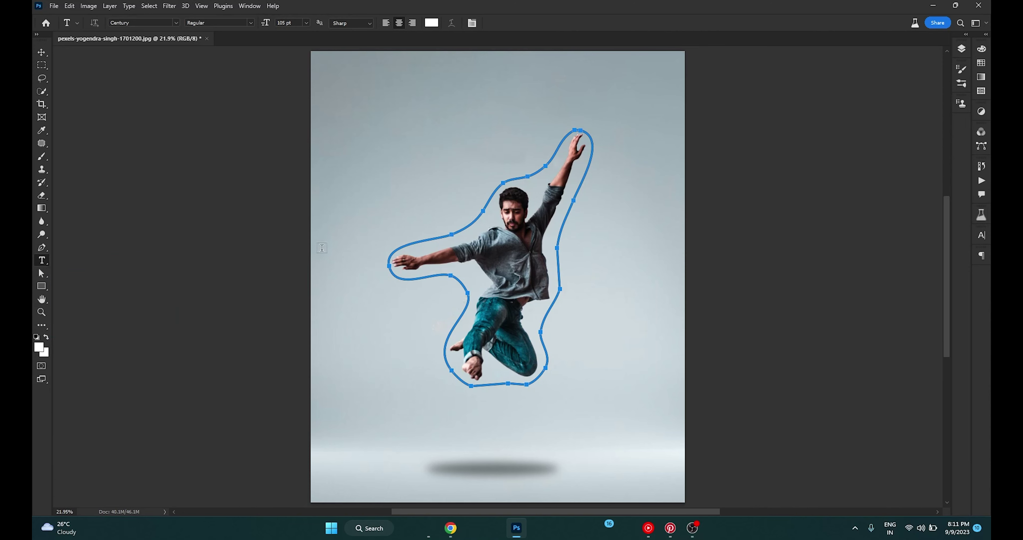
Step: Type 'Dance is Love' on the path beside the man's arm and commit it
click(418, 239)
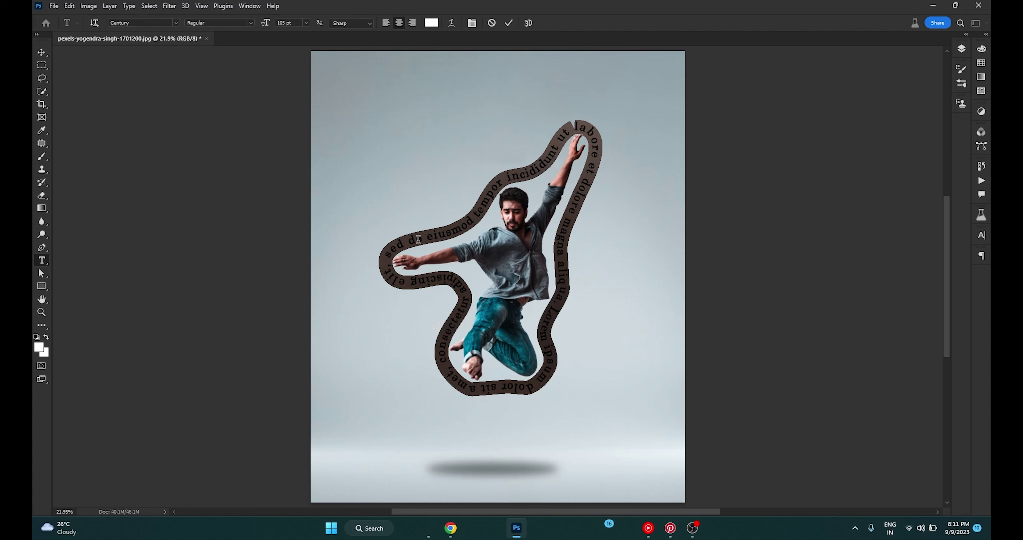
key(BackSpace)
text(Dance is l)
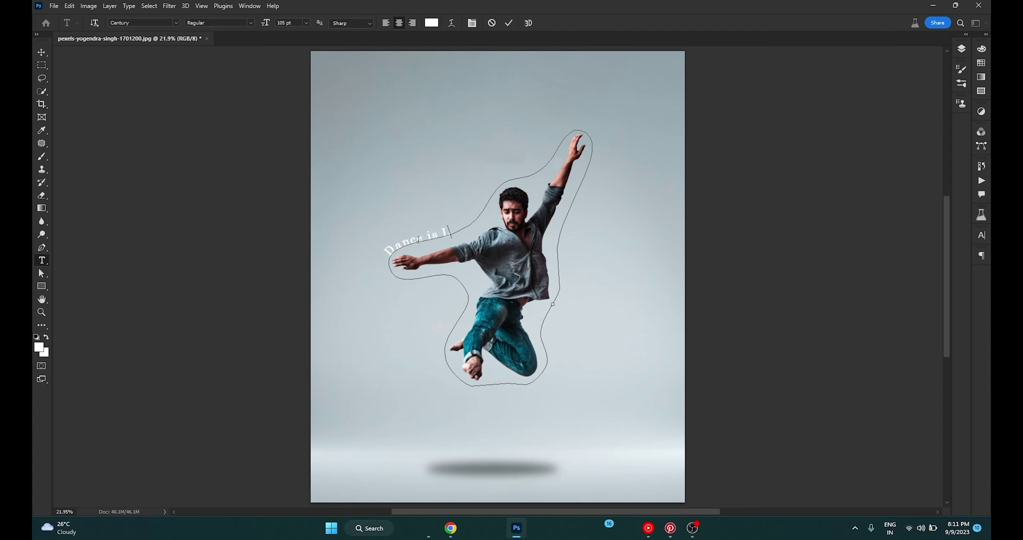
text(ove)
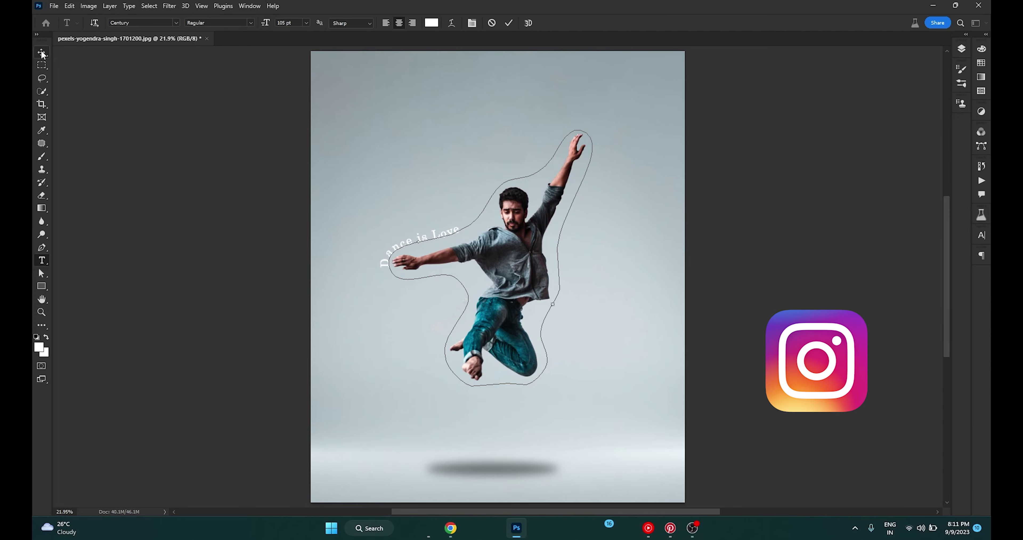
click(42, 50)
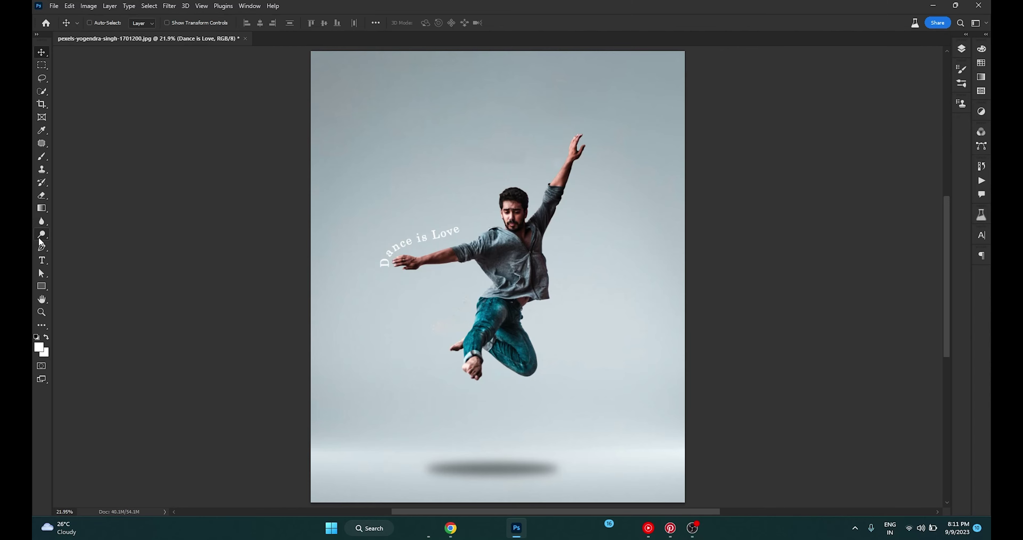
Step: Paste 'Dance is Love' repeatedly until it fills the whole path around the dancer
click(42, 260)
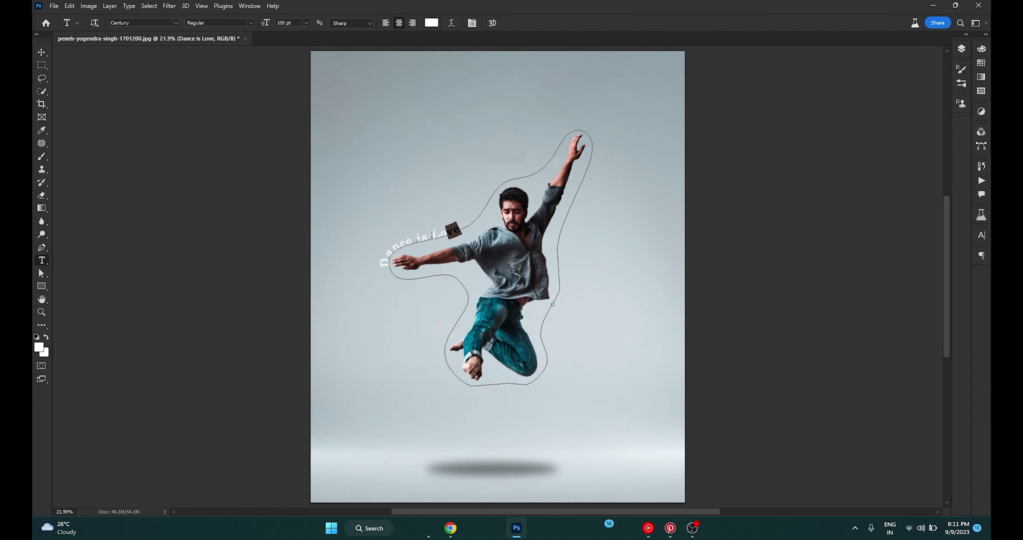
drag(460, 230, 381, 272)
key(ctrl+c)
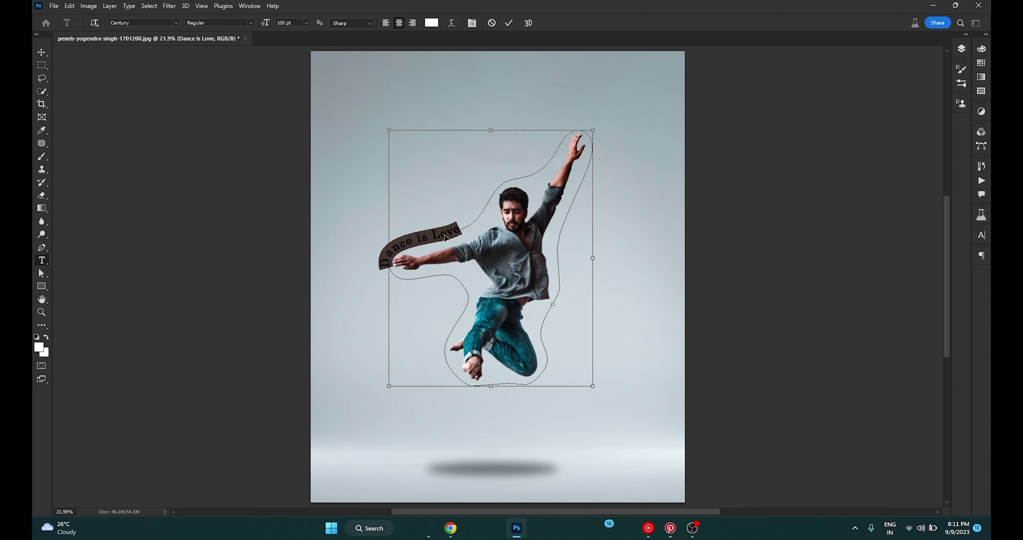
click(473, 226)
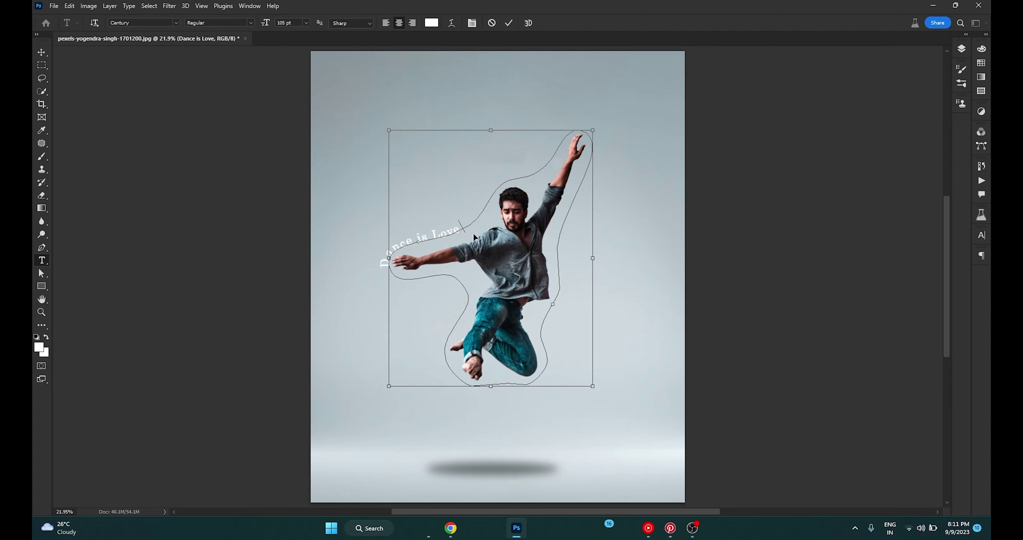
key(ctrl+v)
key(ctrl+v)
key(ctrl+v)
key(ctrl+v)
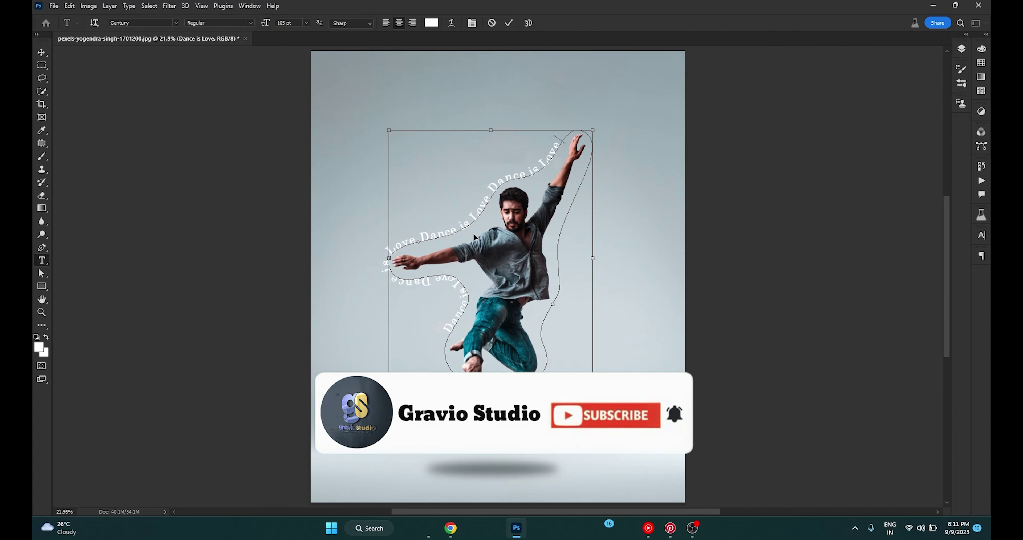
key(ctrl+v)
key(ctrl+v)
key(ctrl+v)
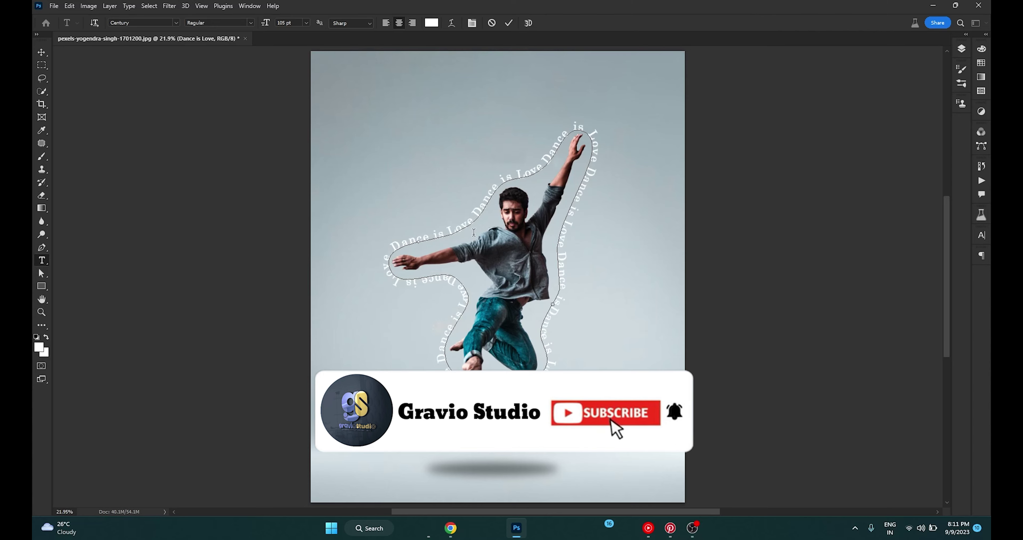
click(42, 53)
Step: Reduce the path text's tracking from 65 to 39 in the Character panel
click(981, 235)
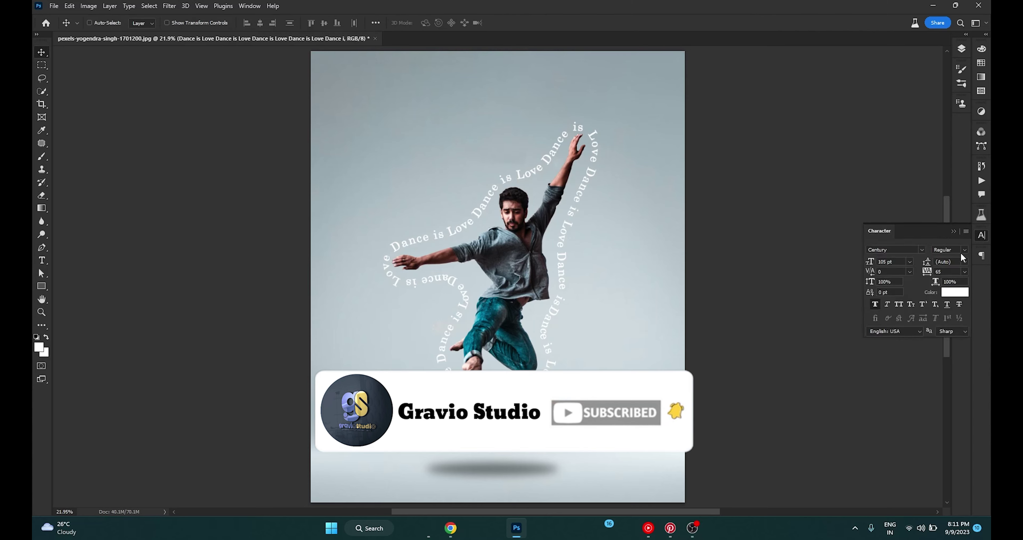
key(Down)
key(Down)
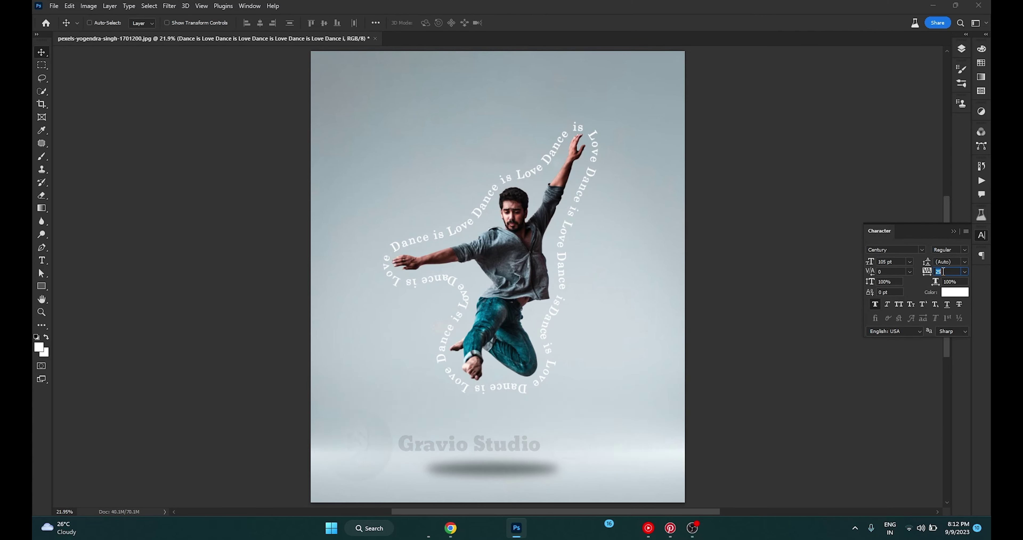
key(Up)
key(Up)
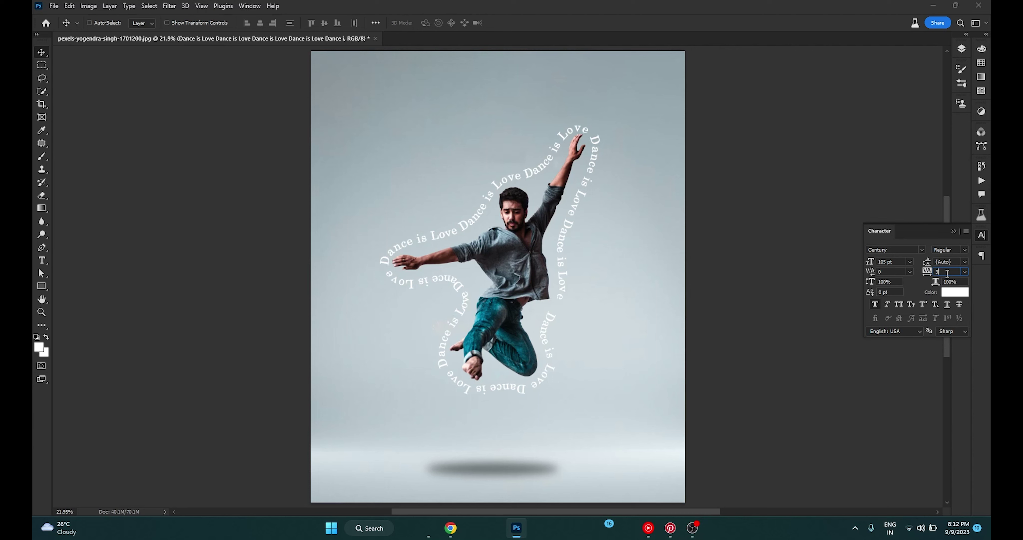
text(5)
key(Return)
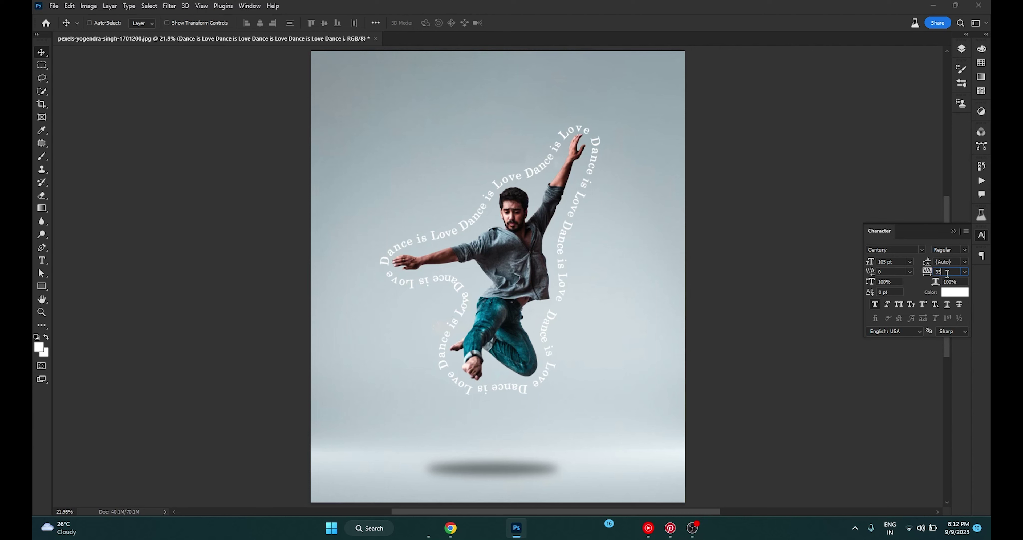
key(Return)
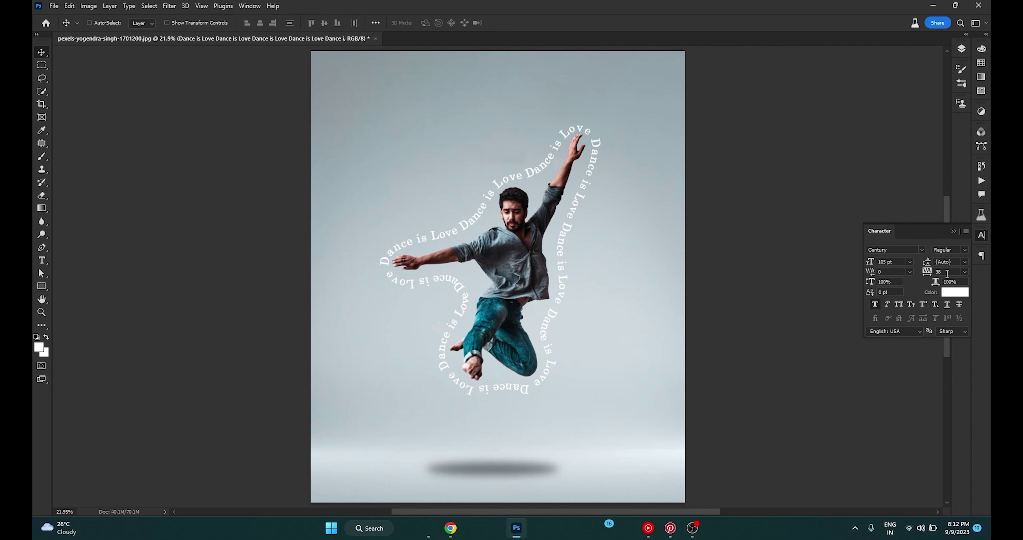
key(Return)
click(951, 238)
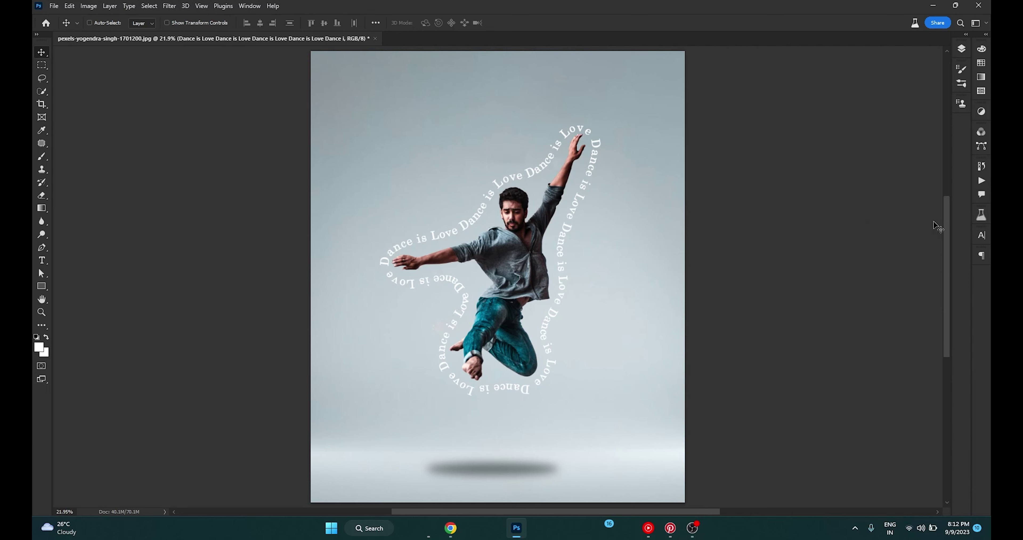
key(XF86AudioRaiseVolume)
Step: Add a larger dark teal Outer Glow to the text layer
click(961, 48)
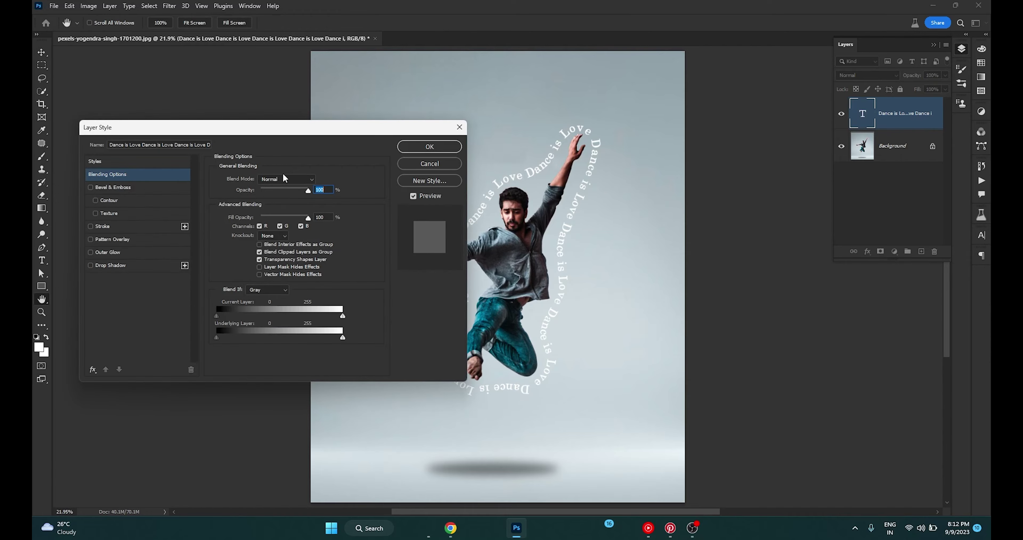
drag(277, 121, 731, 155)
drag(476, 278, 247, 279)
drag(730, 154, 651, 166)
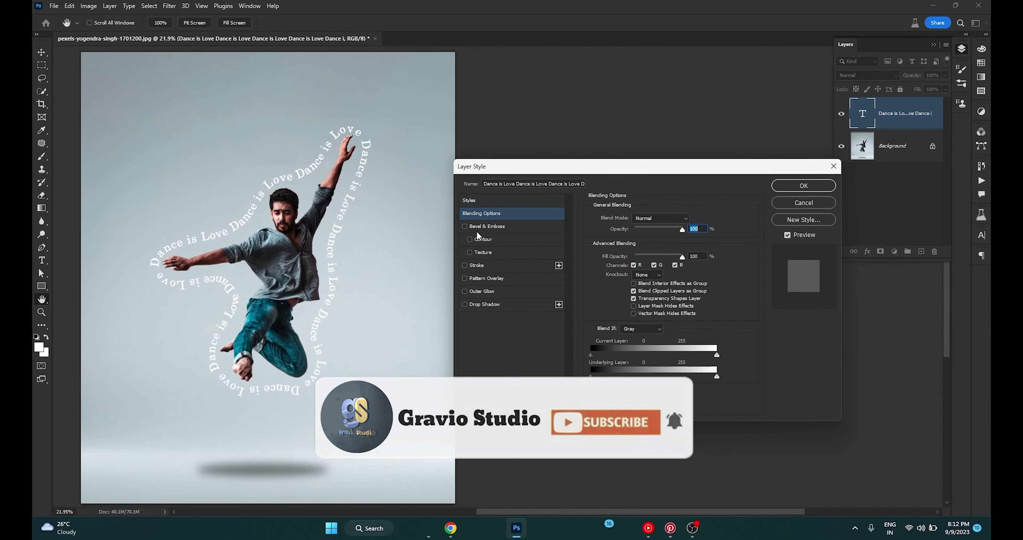
click(482, 291)
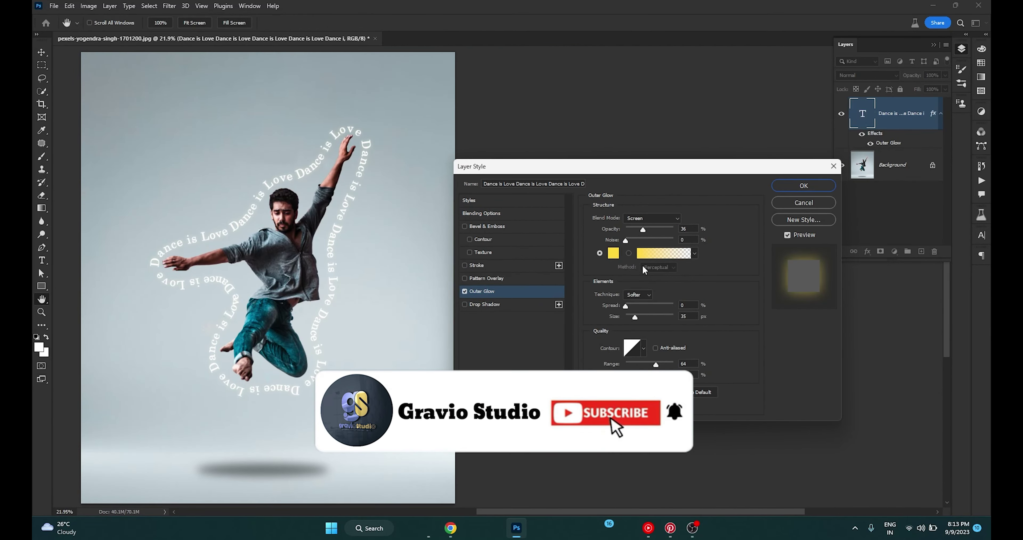
drag(635, 316, 636, 316)
click(613, 253)
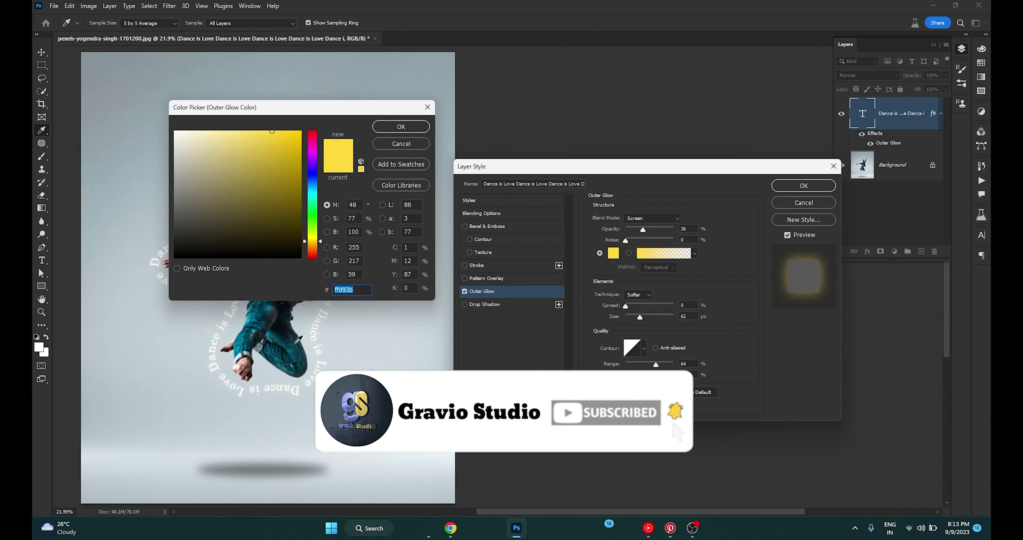
click(279, 222)
click(400, 128)
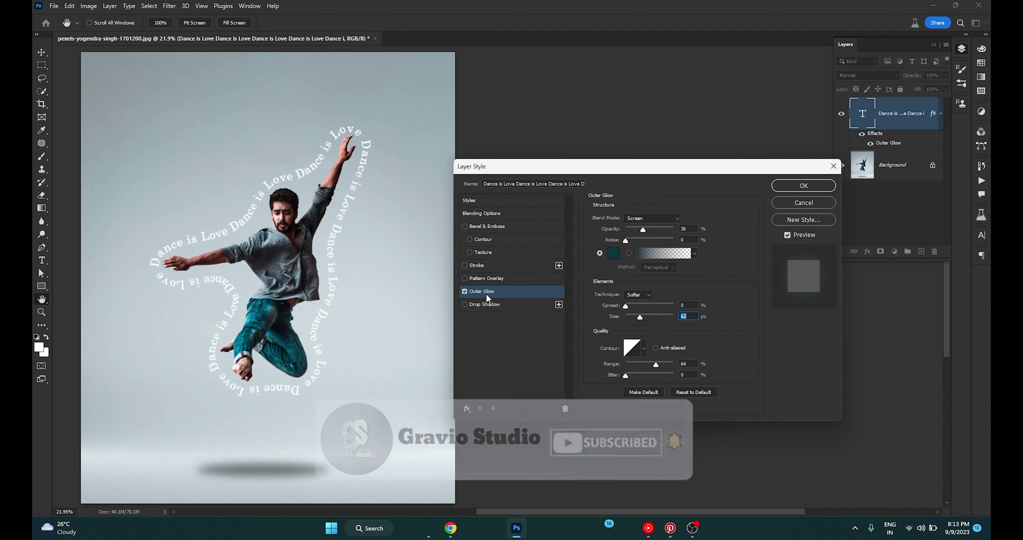
Step: Add a Color Overlay and set the glow blend mode to Linear Dodge (Add)
click(466, 407)
click(489, 340)
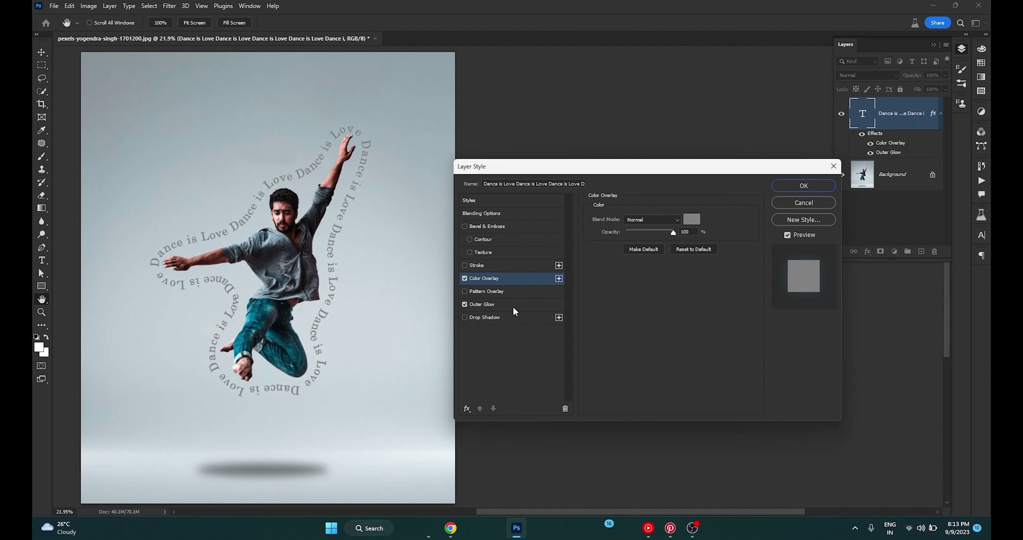
click(485, 303)
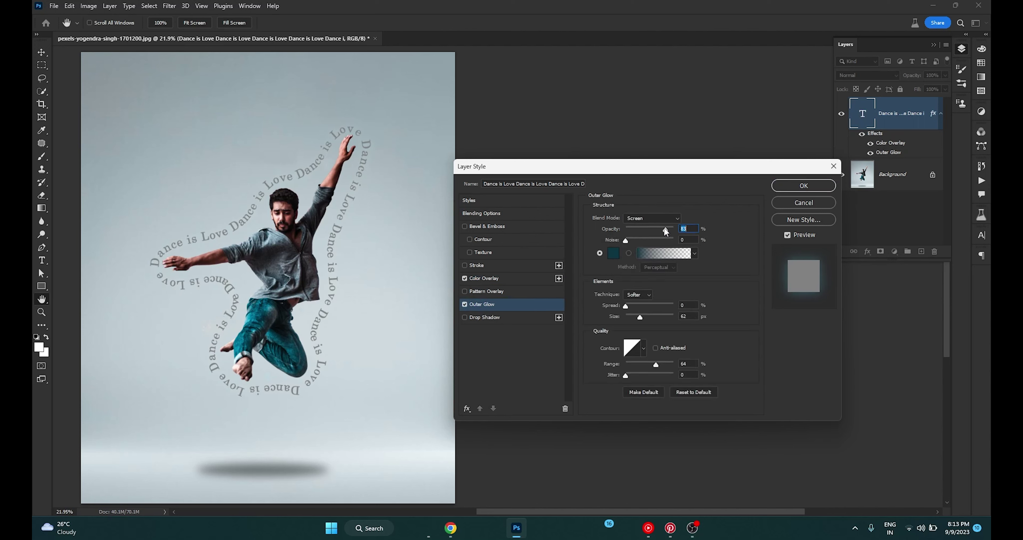
click(651, 217)
click(640, 314)
Step: Set the Color Overlay to dark teal 183e4a after trying bright cyan
click(483, 277)
click(464, 265)
click(691, 218)
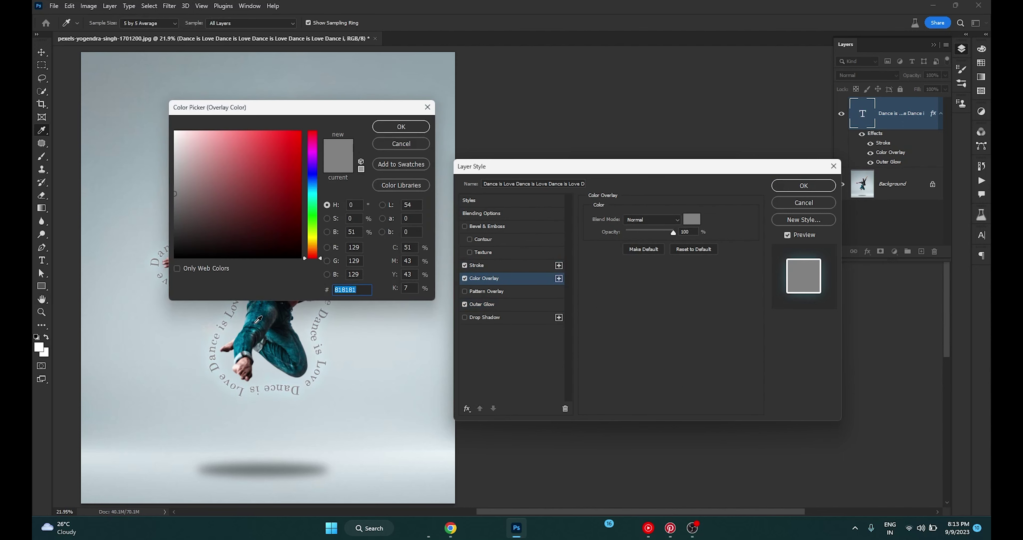
click(295, 156)
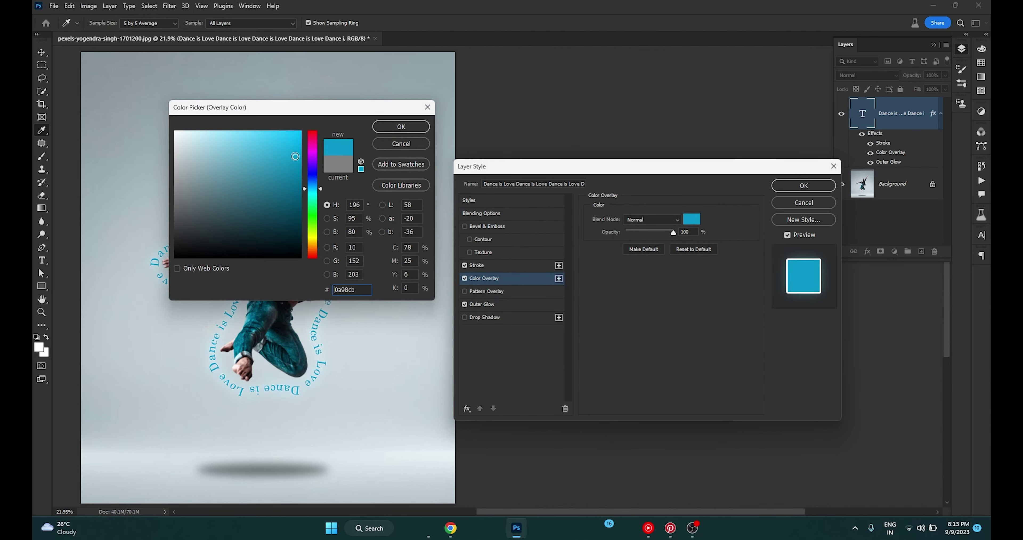
click(413, 126)
click(691, 219)
click(261, 221)
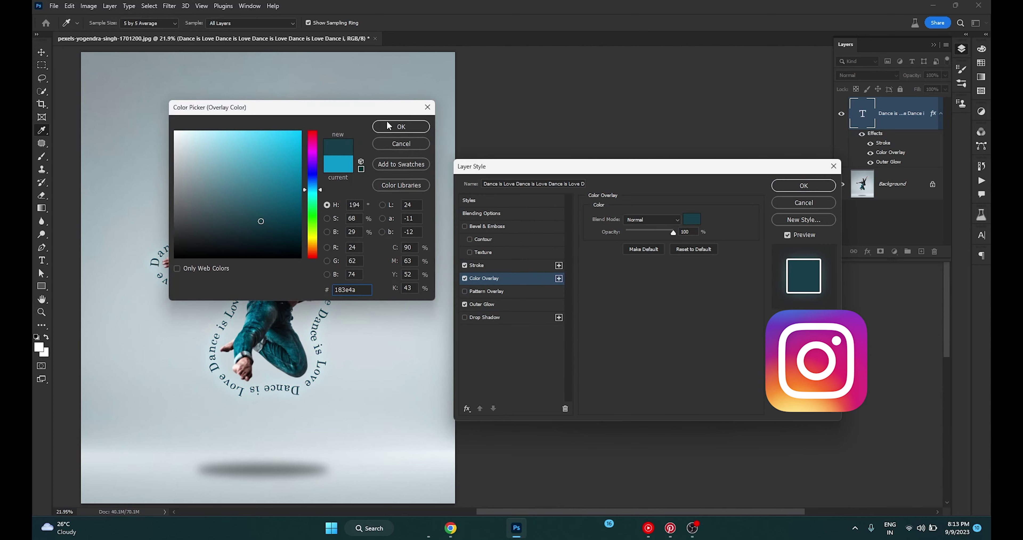
click(388, 126)
Step: Turn off the Stroke effect and review Drop Shadow before returning to Outer Glow
click(487, 264)
click(465, 265)
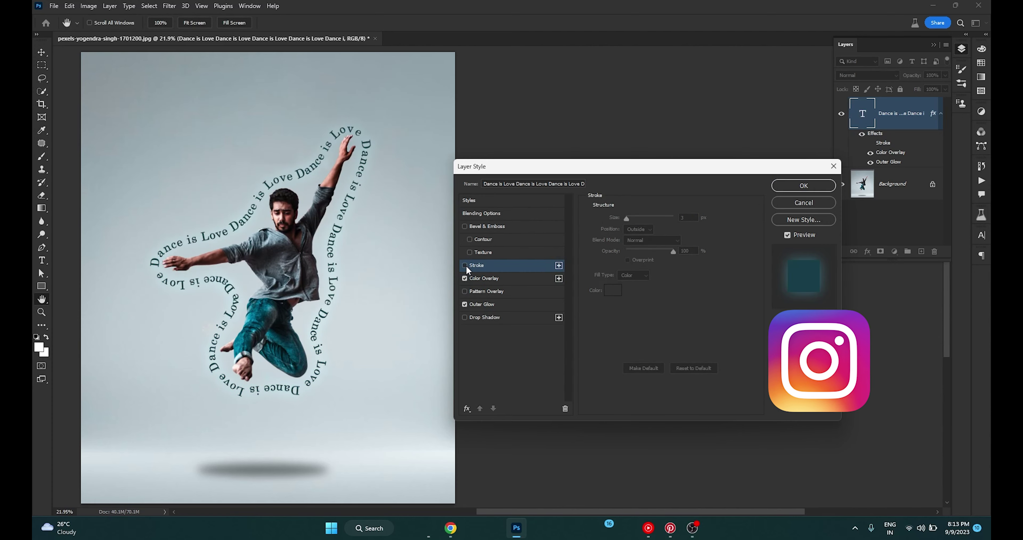
click(491, 316)
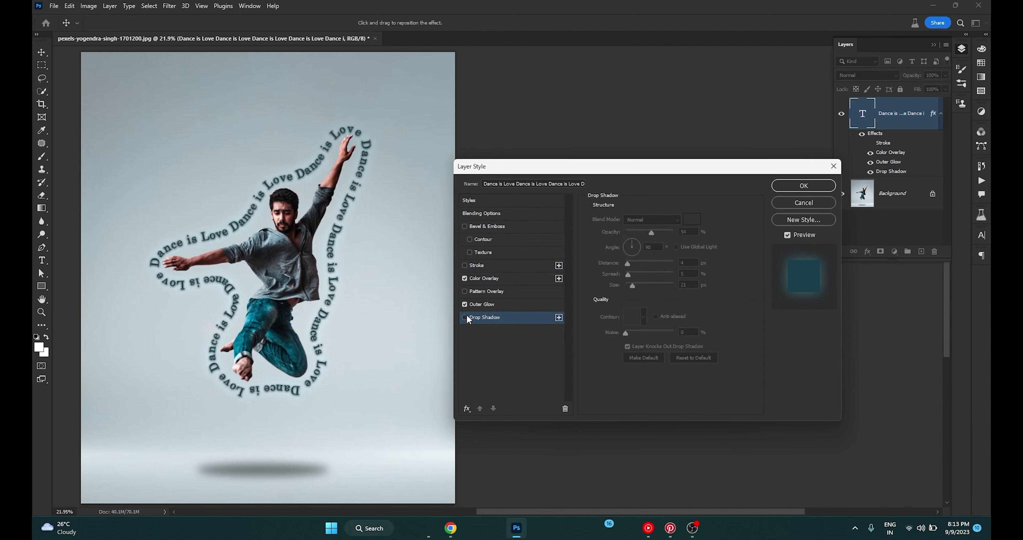
click(481, 304)
Step: Keep the Outer Glow blend at Linear Dodge (Add) after trying Color Dodge
drag(626, 304, 650, 316)
click(651, 217)
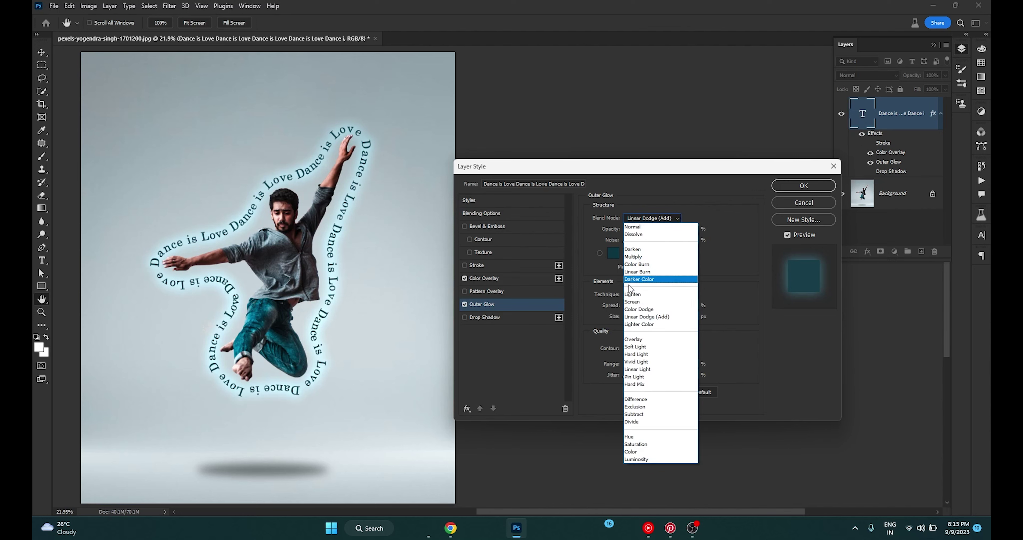
click(647, 286)
click(646, 221)
click(639, 294)
click(651, 218)
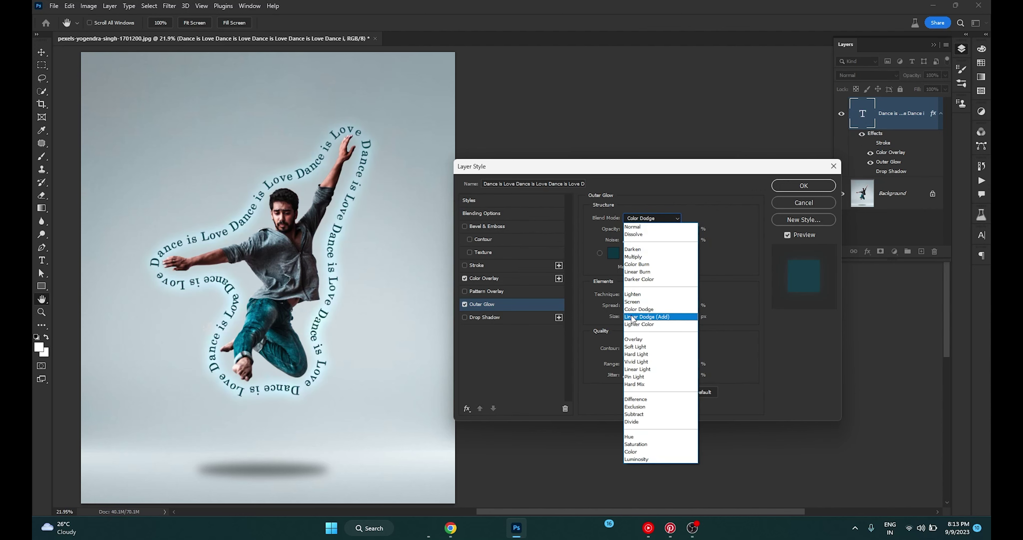
click(637, 302)
Step: Make the glow cyan 299fc6 at 65% opacity and 27 px, and apply the style
click(616, 255)
click(269, 130)
drag(258, 102, 520, 137)
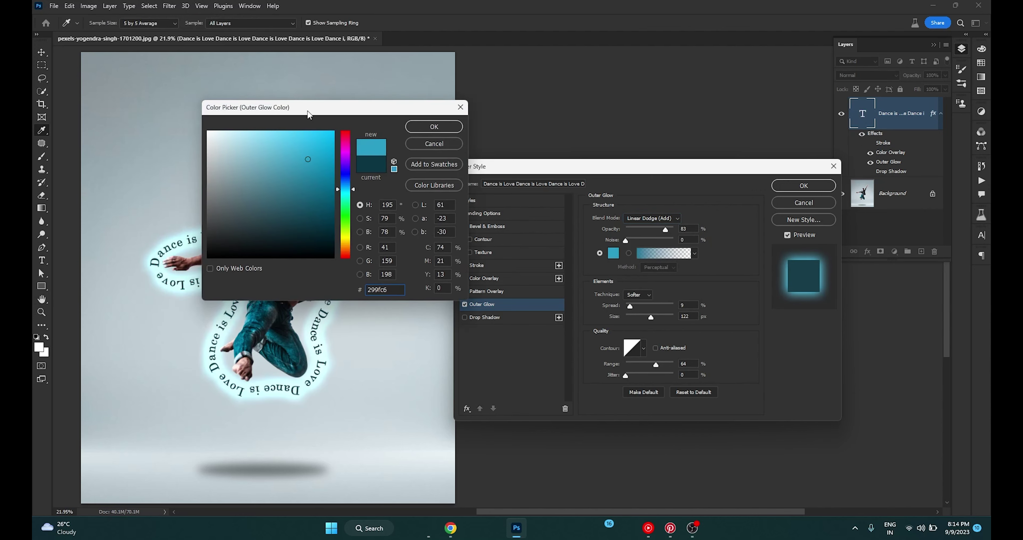
click(665, 156)
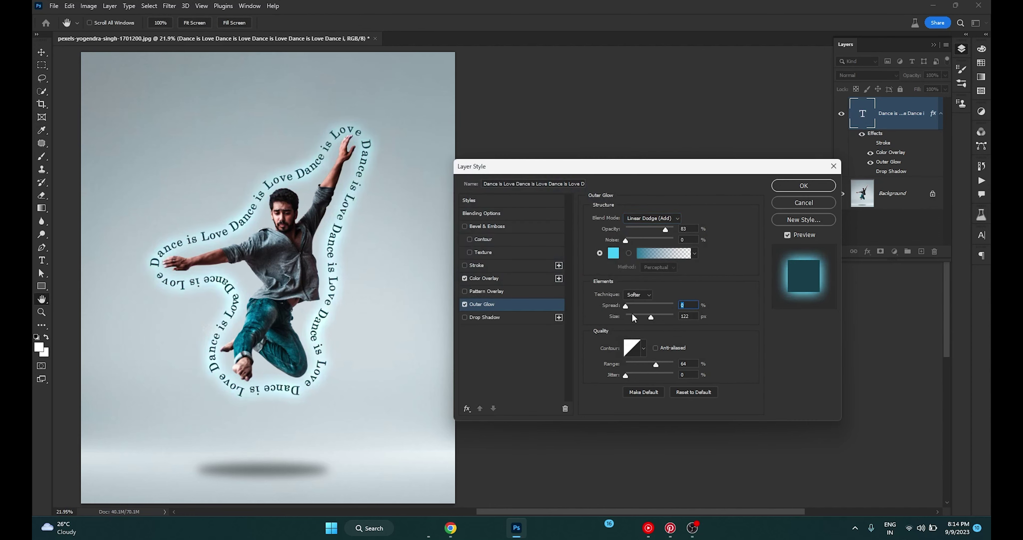
drag(665, 230, 659, 230)
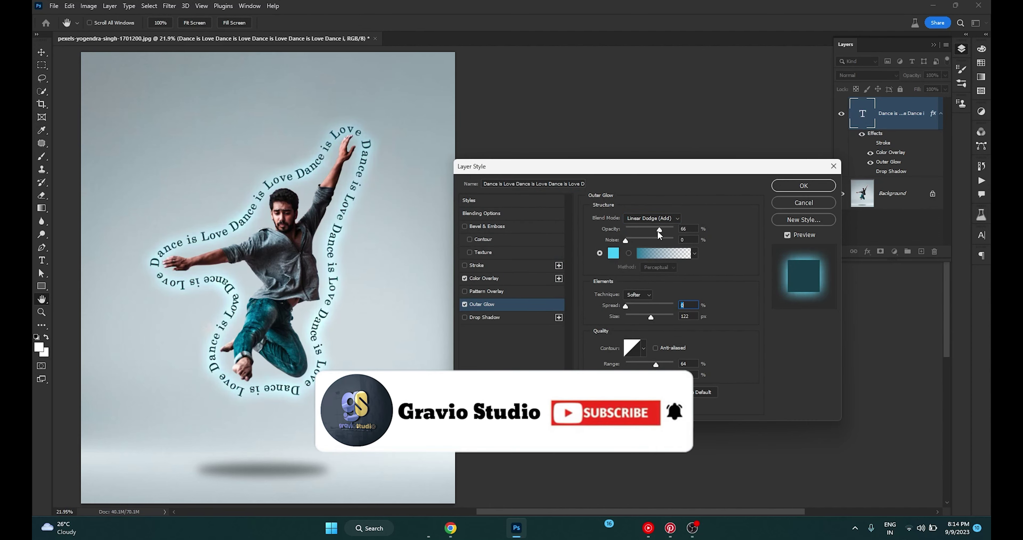
drag(650, 317, 634, 316)
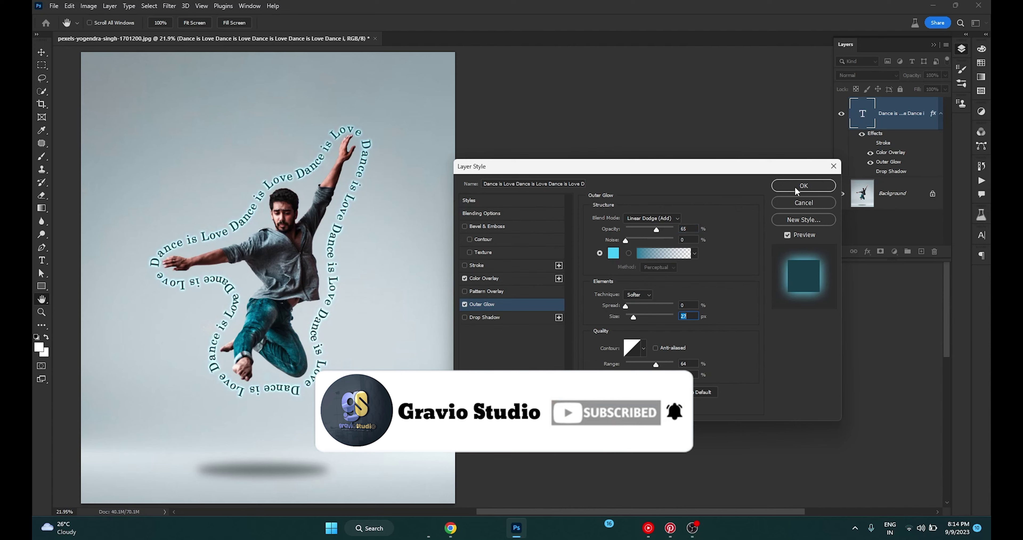
click(803, 186)
drag(506, 210, 739, 210)
Step: Scale the 'Dance is Love' path text layer up to 103% width and height
key(ctrl+minus)
key(v)
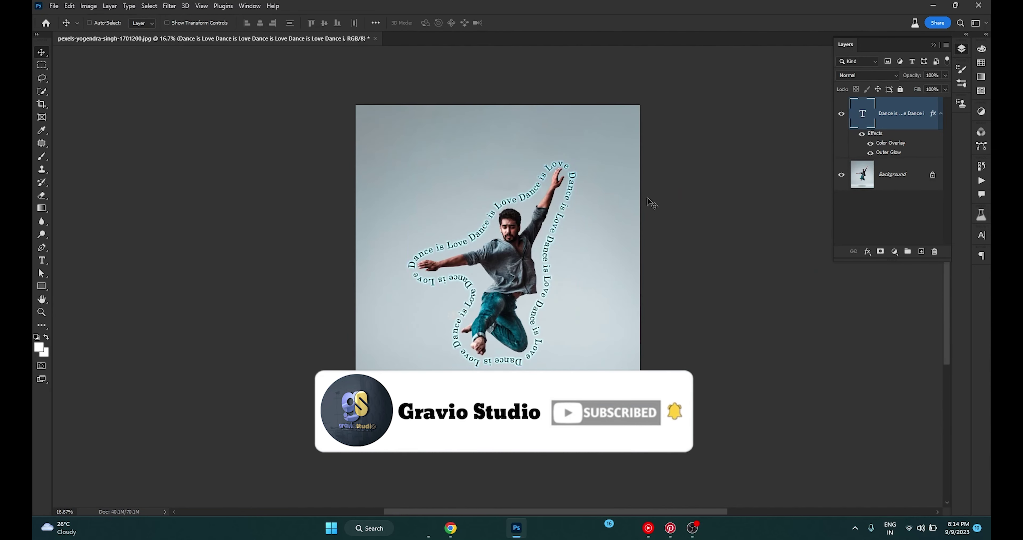
click(841, 115)
key(ctrl+t)
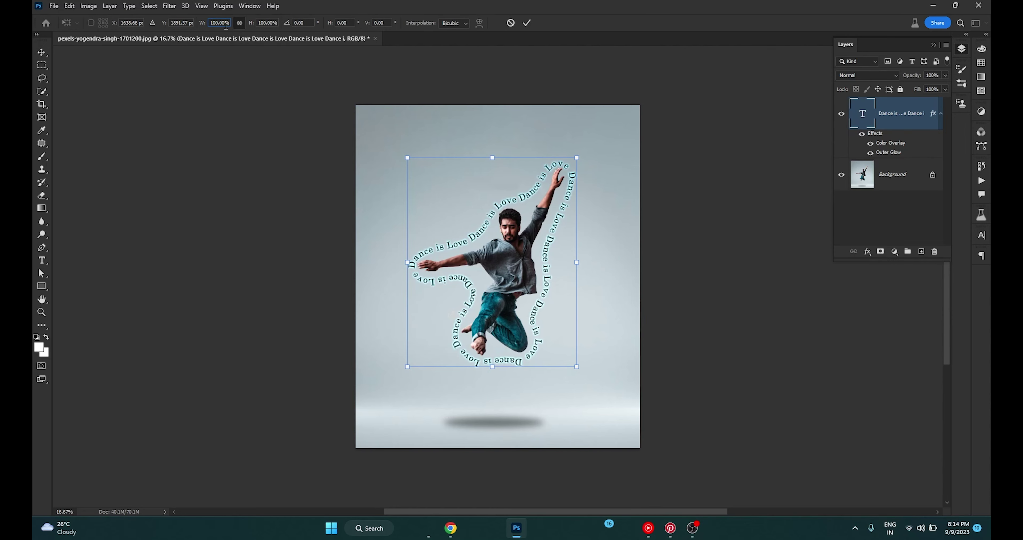
scroll(226, 26, up, 2)
scroll(226, 26, up, 1)
key(Return)
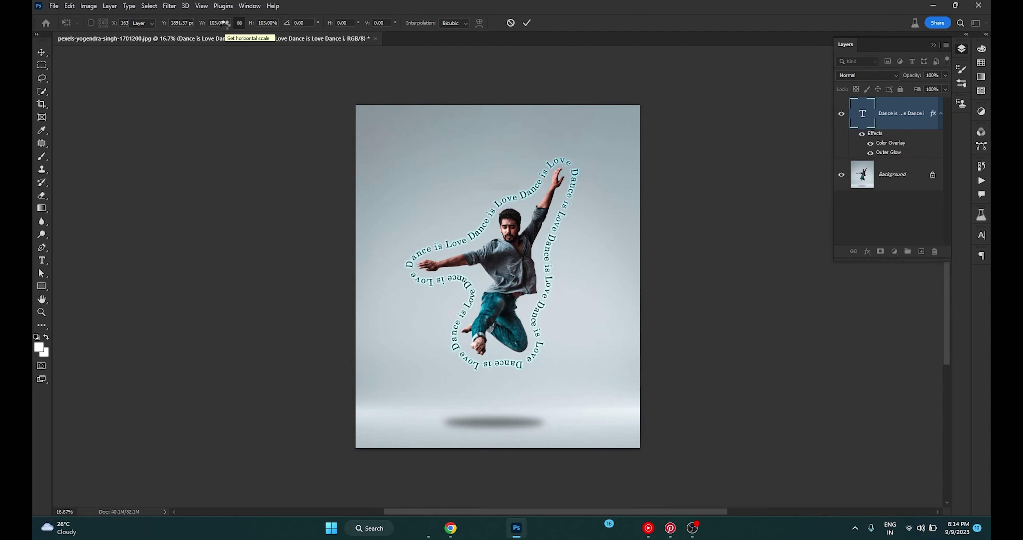